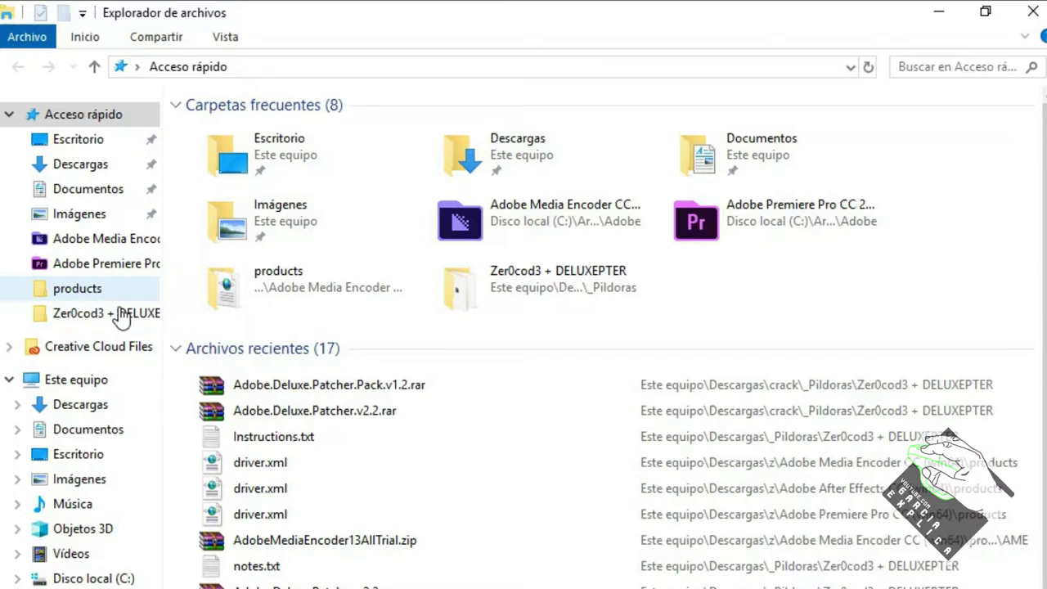
# Open the products folder from the quick access list
pyautogui.click(122, 297)
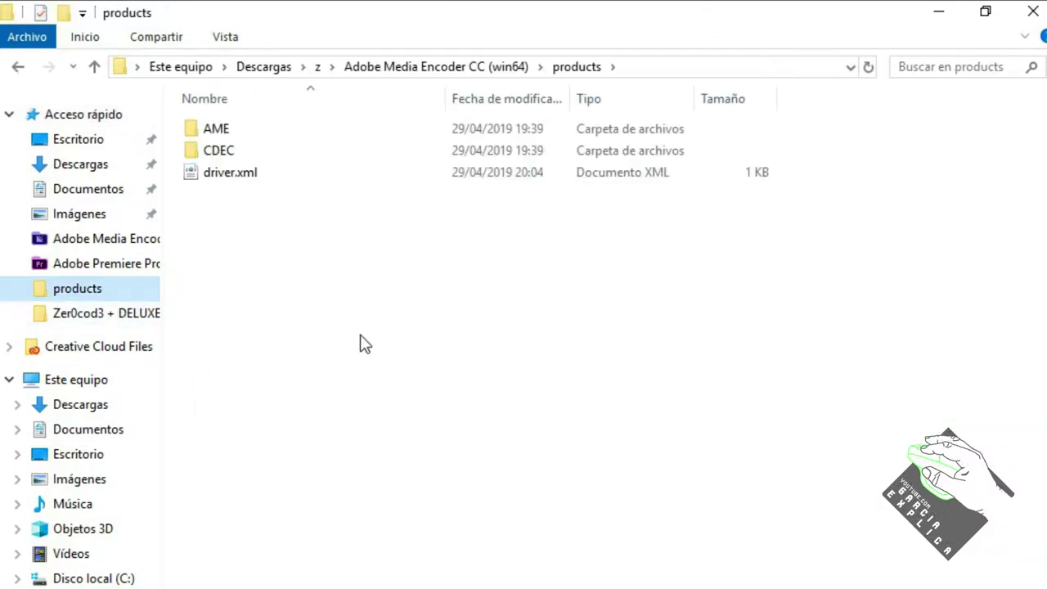
pyautogui.click(244, 182)
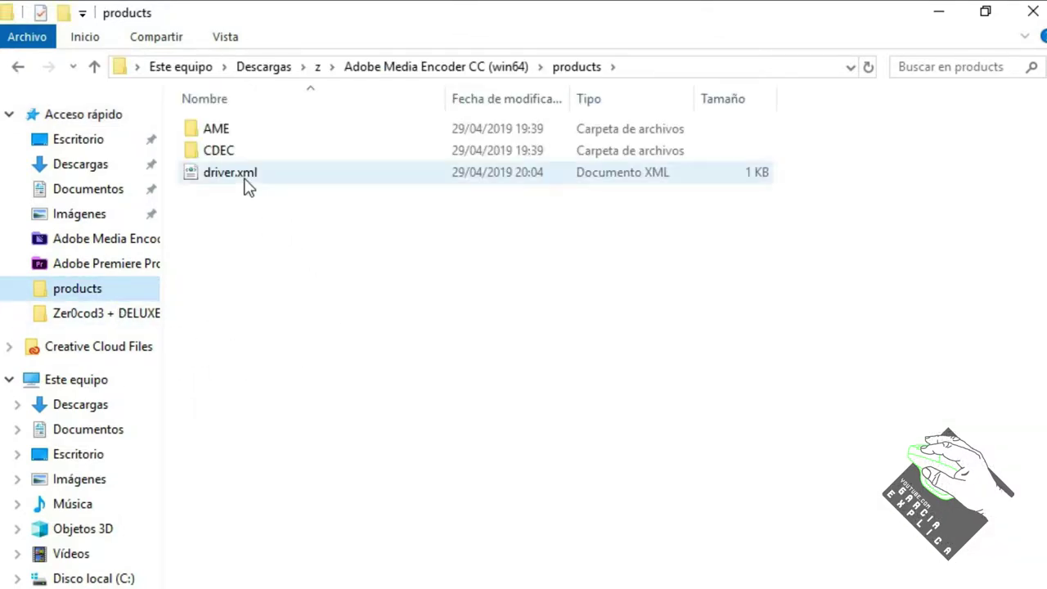
pyautogui.click(253, 249)
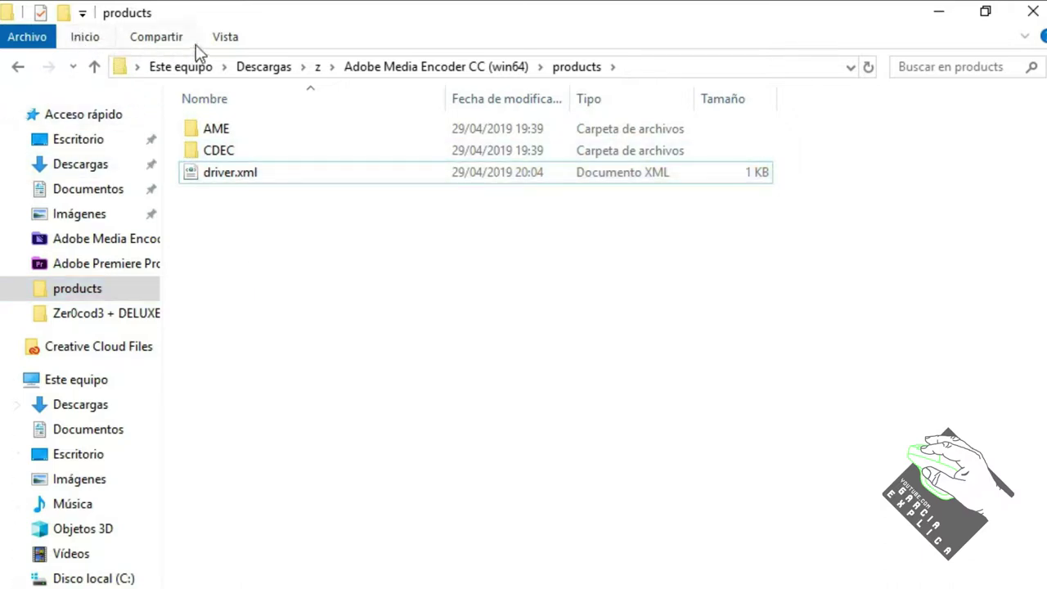
pyautogui.click(25, 36)
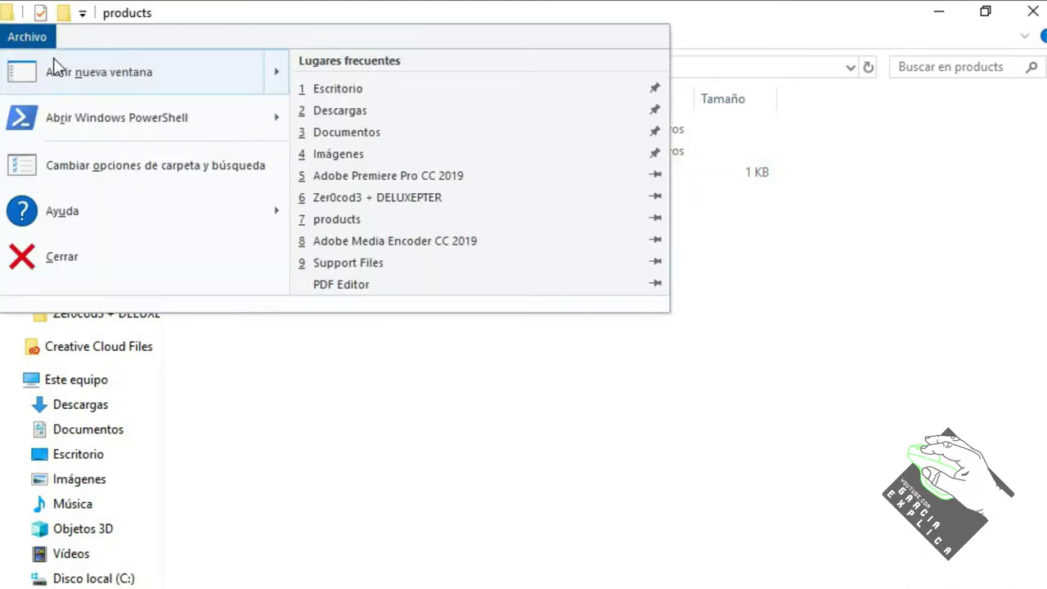
pyautogui.click(214, 27)
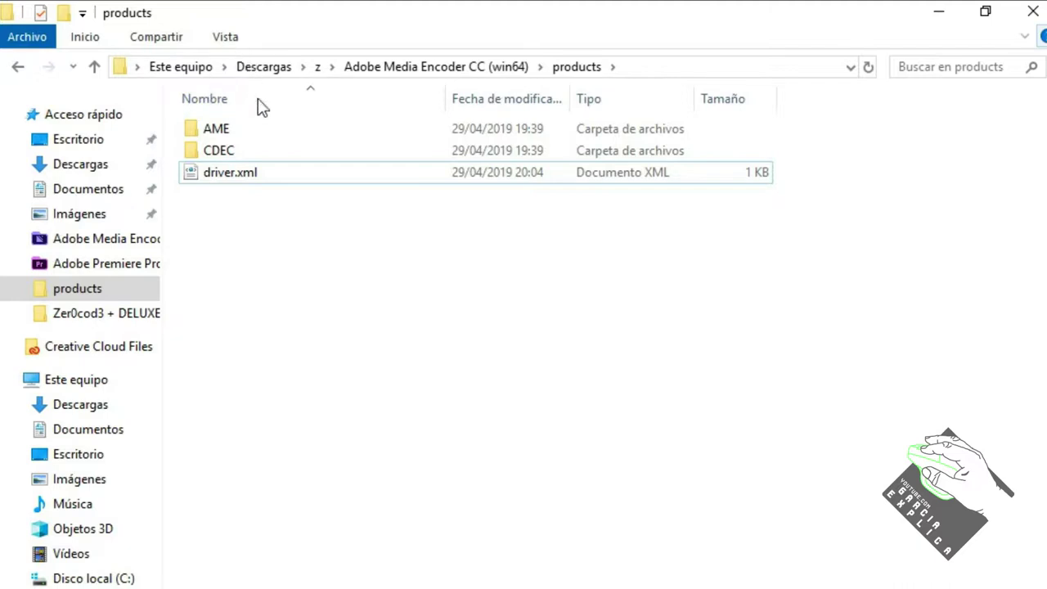
# Hide the file name extensions in the products folder, show them again, and select driver.xml
pyautogui.hotkey('ctrl', 'F1')
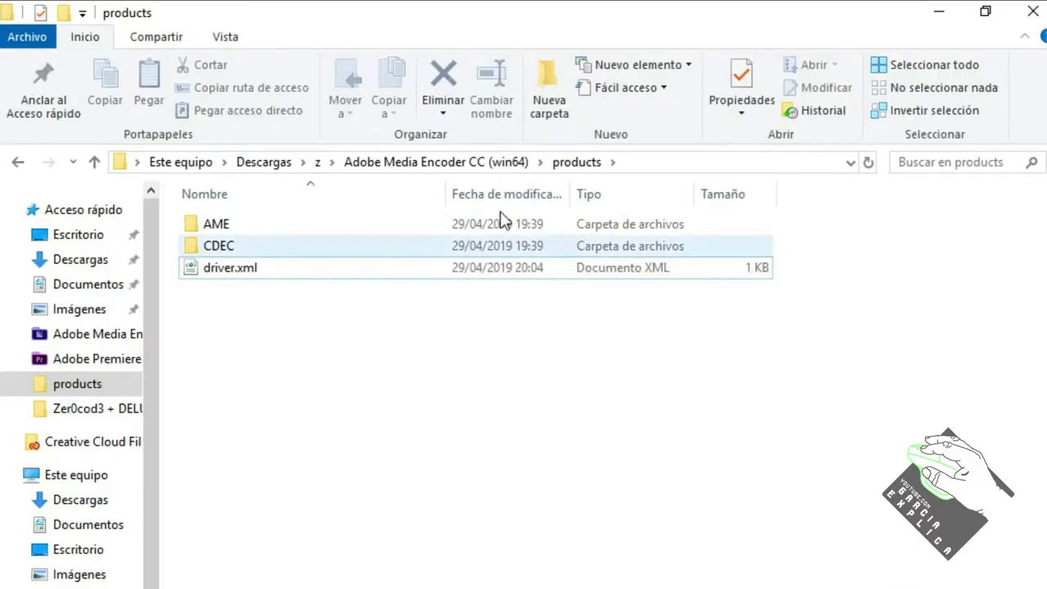
pyautogui.click(224, 40)
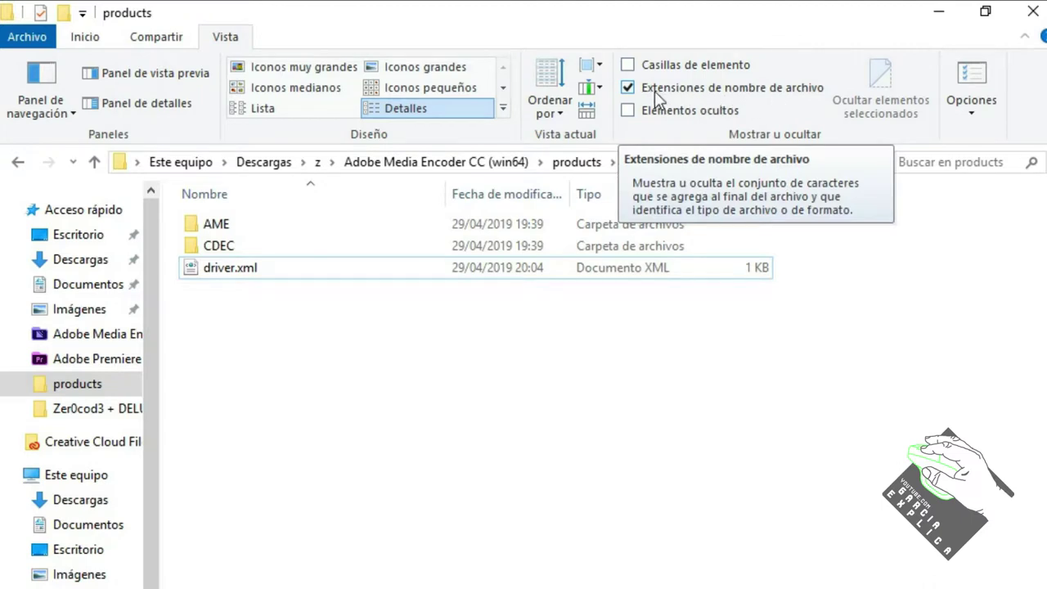
pyautogui.click(628, 88)
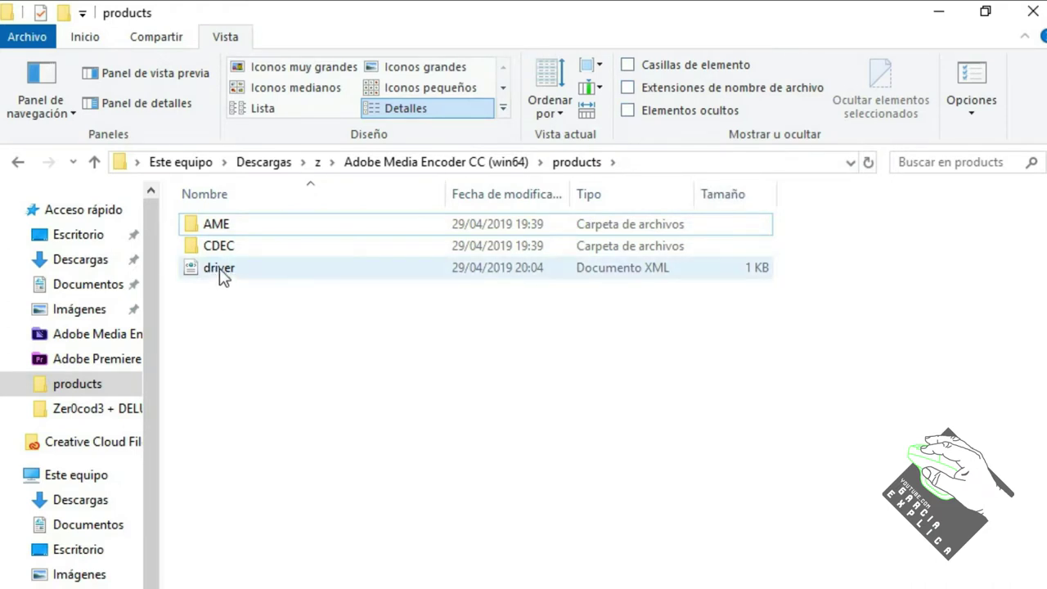
pyautogui.click(627, 87)
pyautogui.click(263, 282)
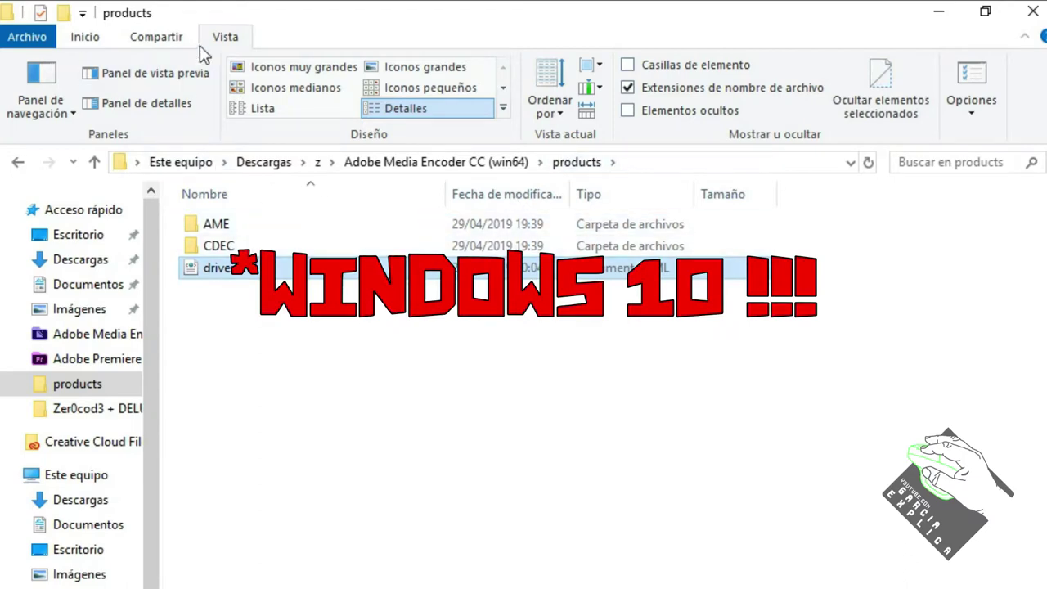
# Collapse the ribbon and expand it again with the view options showing
pyautogui.click(1026, 36)
pyautogui.click(1026, 36)
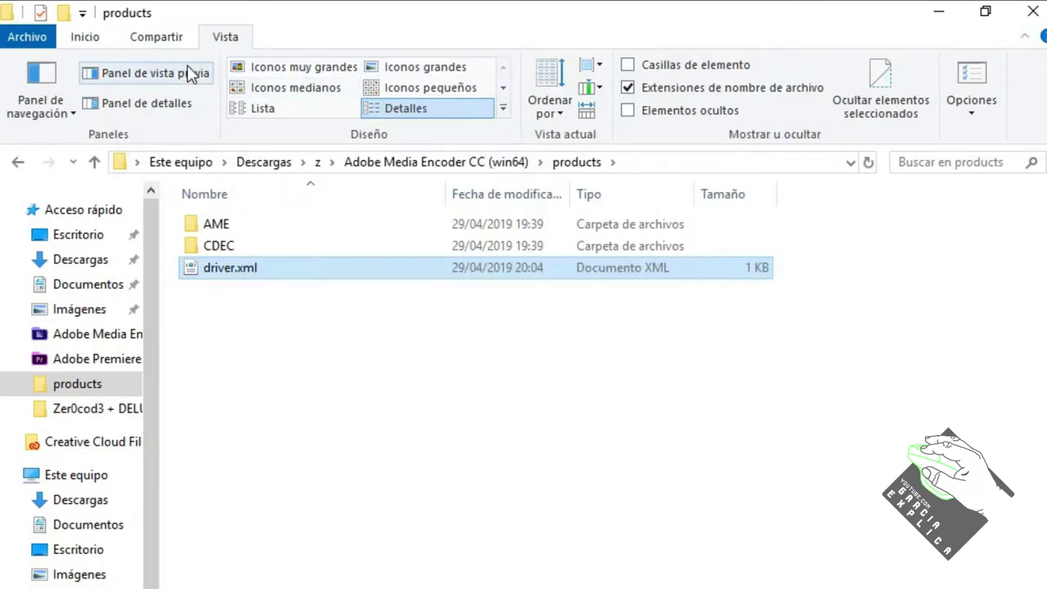
pyautogui.doubleClick(230, 37)
pyautogui.click(240, 44)
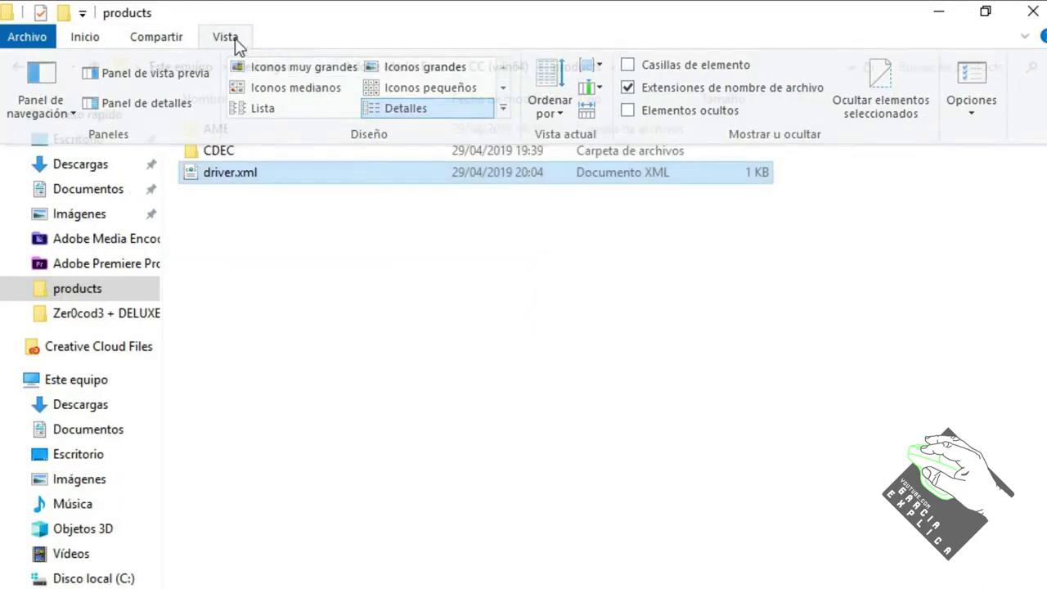
pyautogui.doubleClick(235, 39)
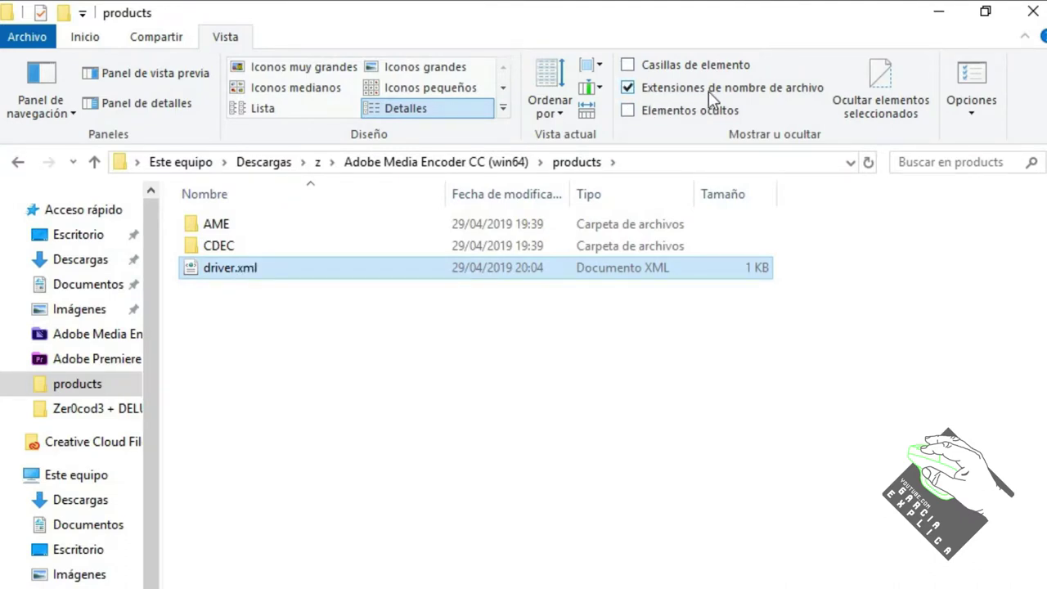
# Try to rename driver.xml as driver.jpg, decline the extension change and cancel the rename
pyautogui.click(257, 269)
pyautogui.press('F2')
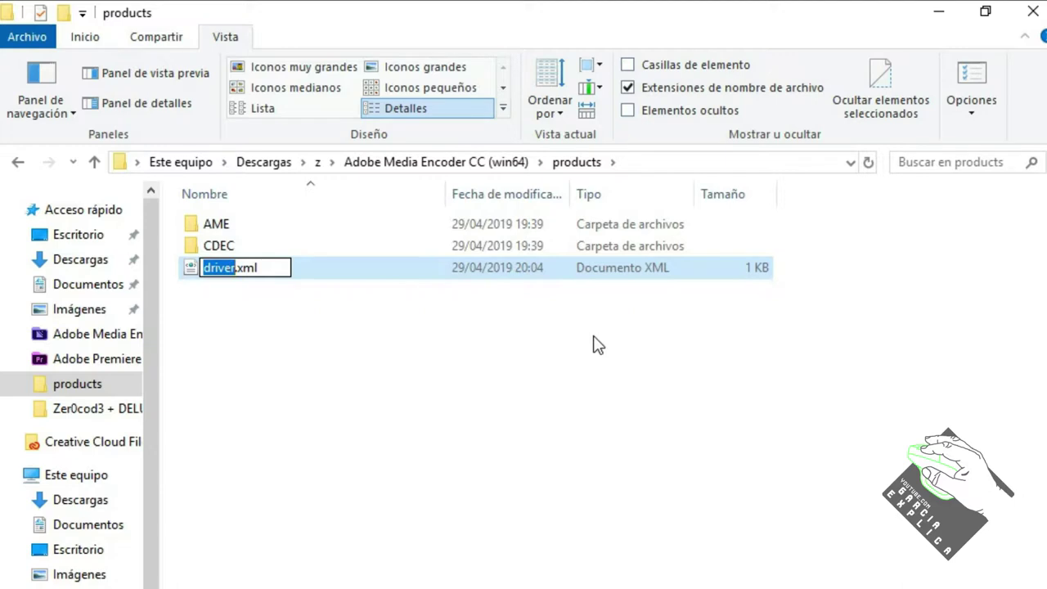
pyautogui.press('Right')
pyautogui.press('Right')
pyautogui.press('Right')
pyautogui.press('BackSpace')
pyautogui.press('BackSpace')
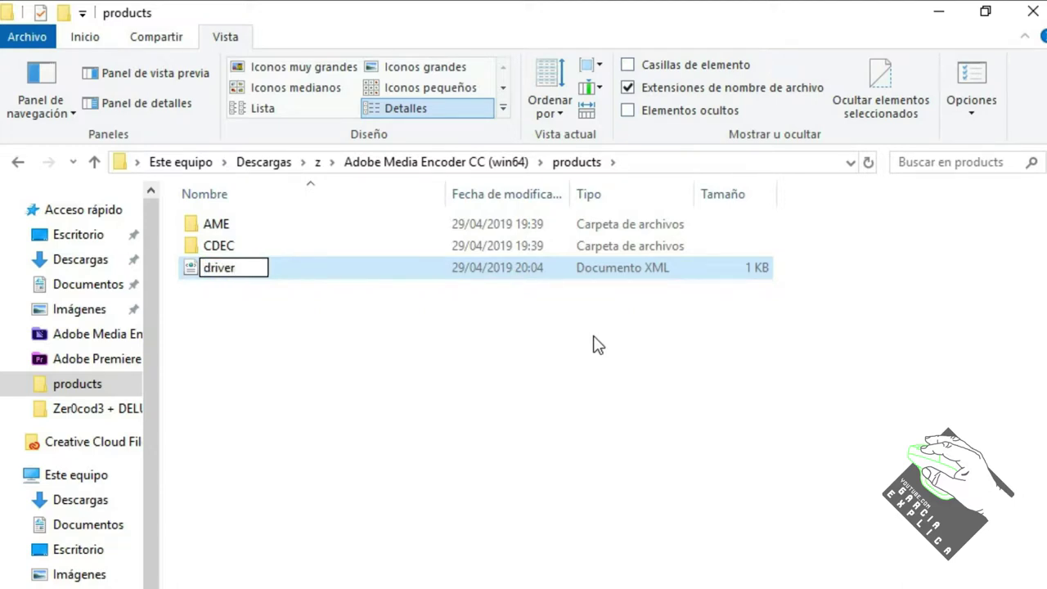
pyautogui.write('jpg')
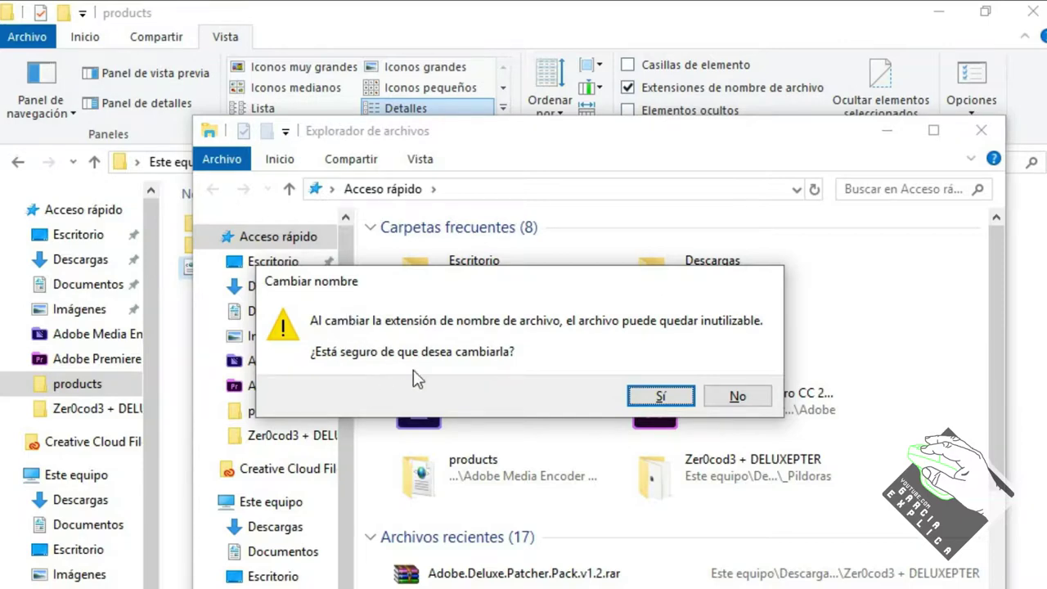
pyautogui.click(736, 396)
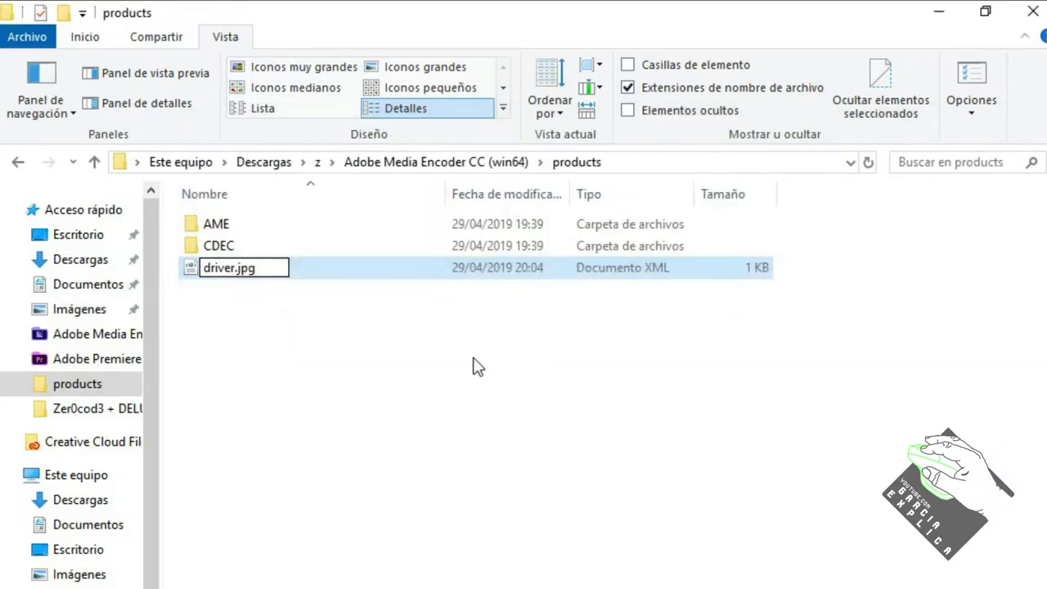
pyautogui.press('Escape')
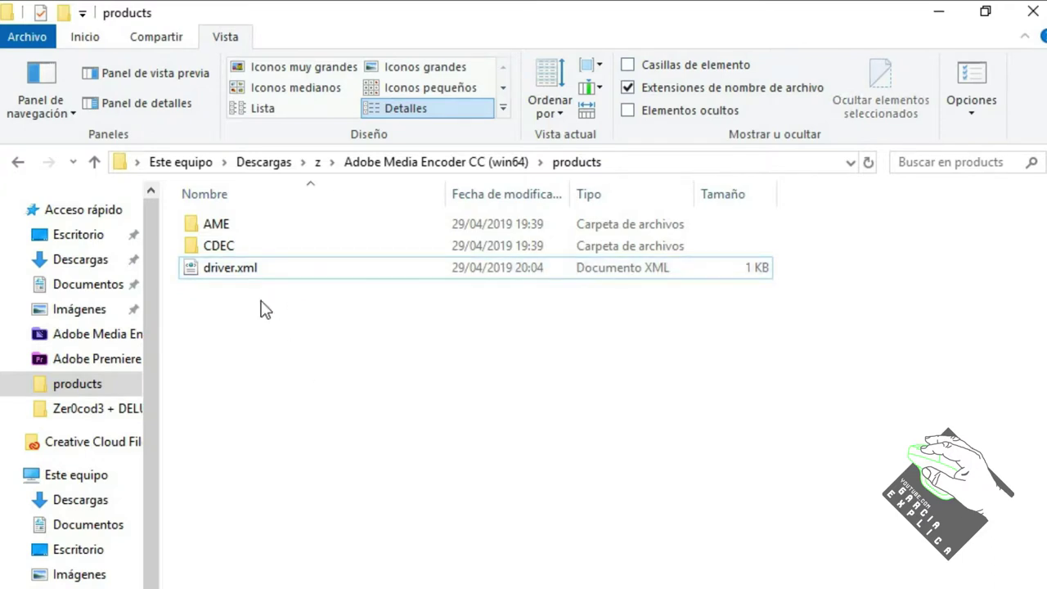
pyautogui.click(255, 277)
pyautogui.press('Right')
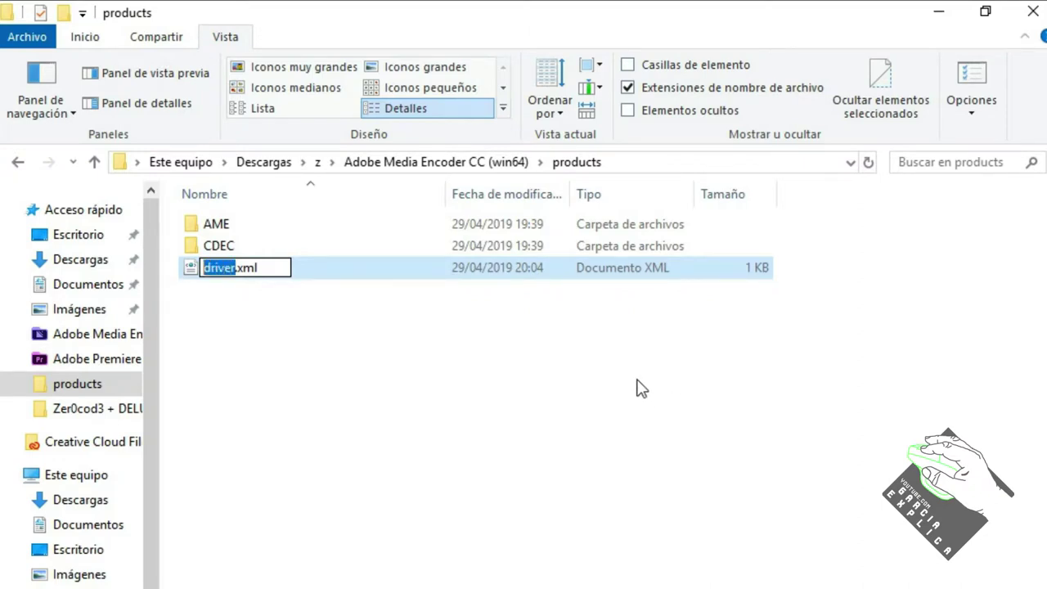
pyautogui.click(514, 441)
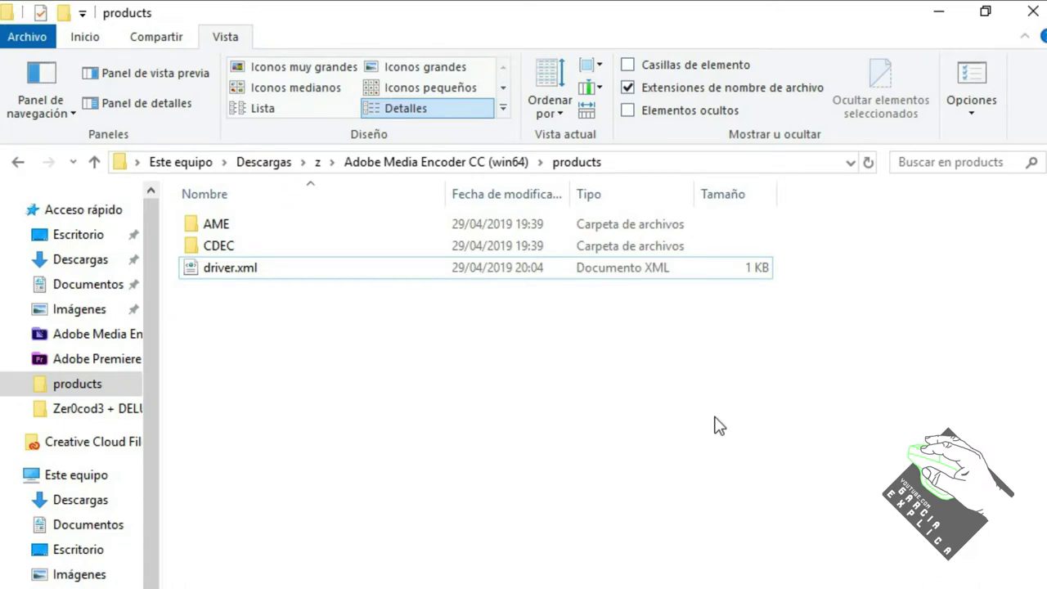
# Rename driver.xml as driver.jpg.mp4.xml, keeping the final xml extension
pyautogui.click(286, 276)
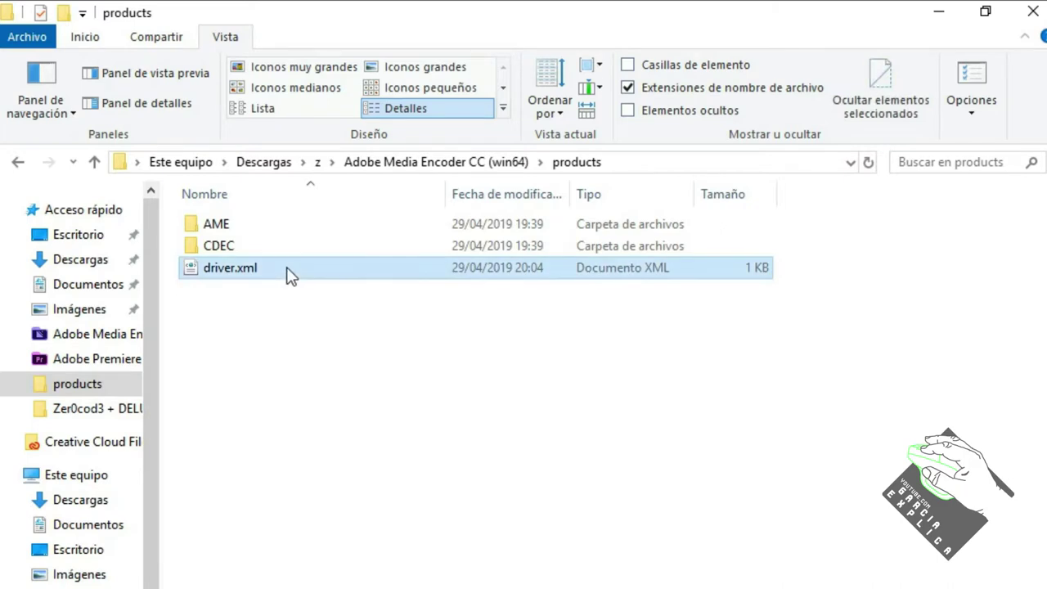
pyautogui.press('F2')
pyautogui.press('Right')
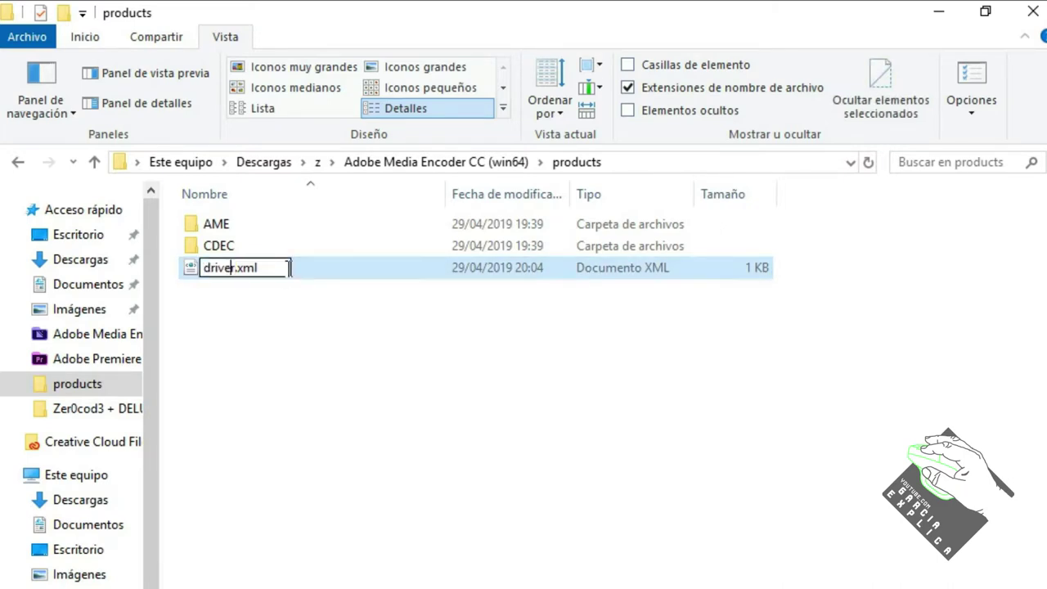
pyautogui.write('.jpg.mp')
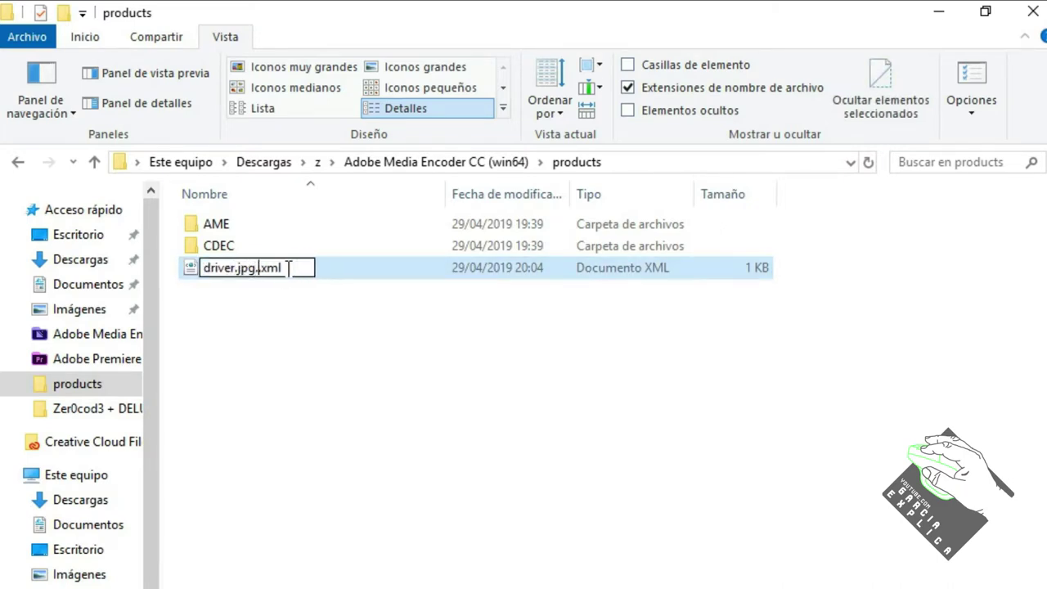
pyautogui.write('4')
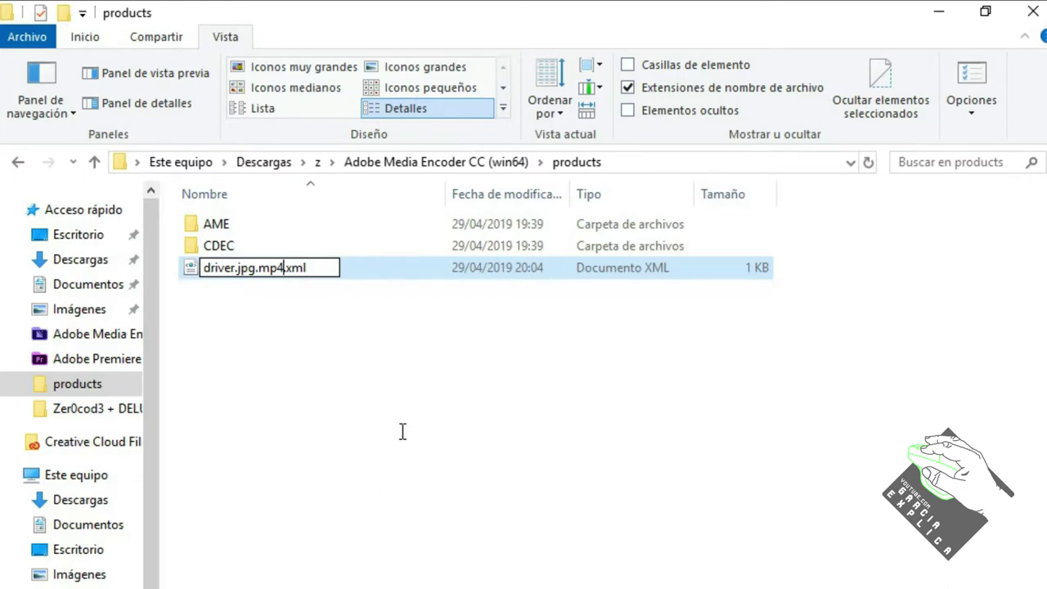
pyautogui.press('Return')
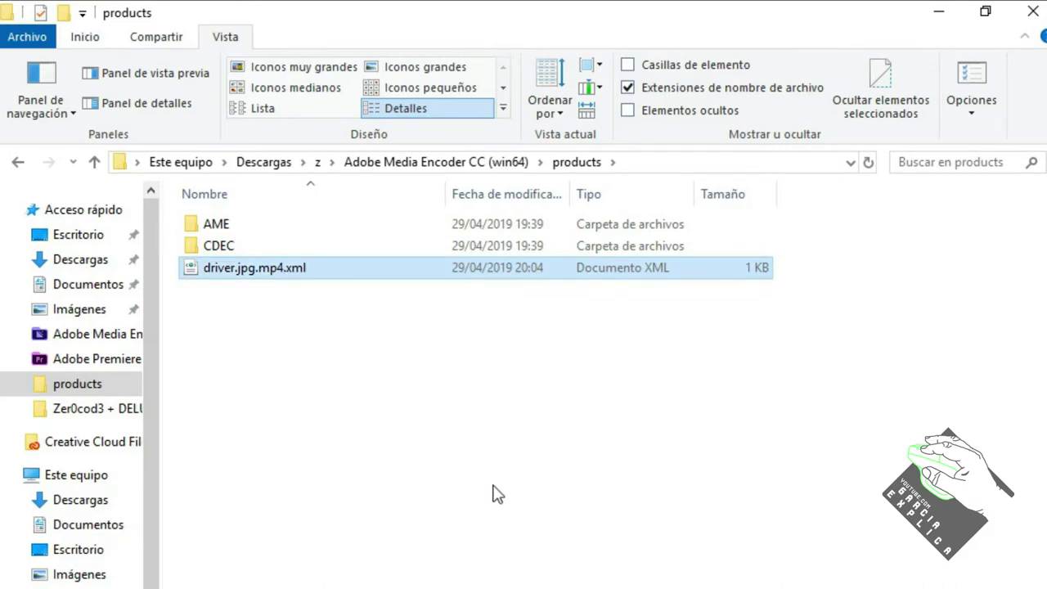
# Remove the .jpg.mp4 part from the file's name so that it reads driver.xml
pyautogui.press('F2')
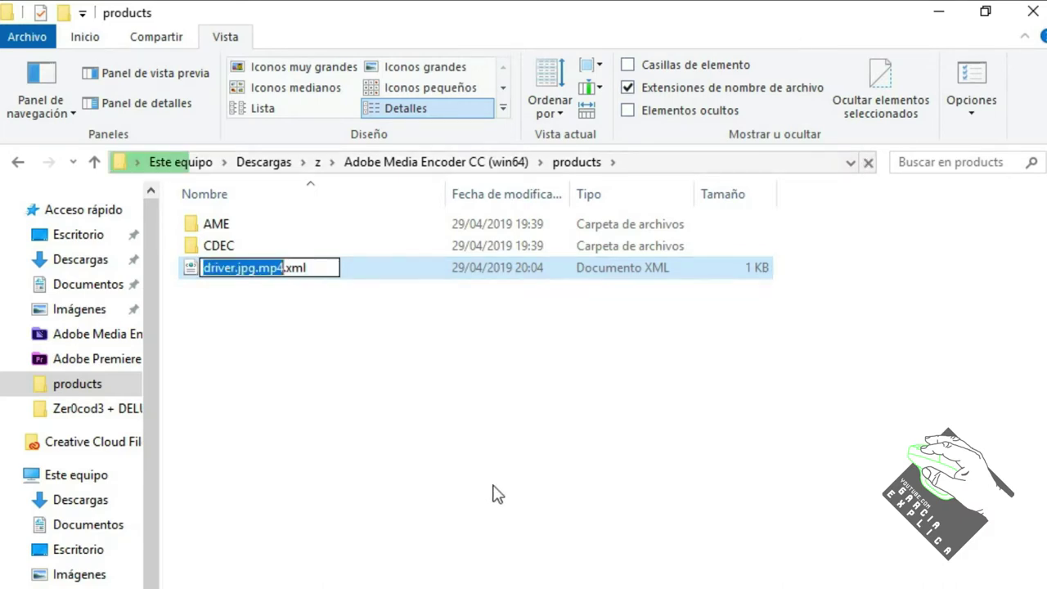
pyautogui.press('Return')
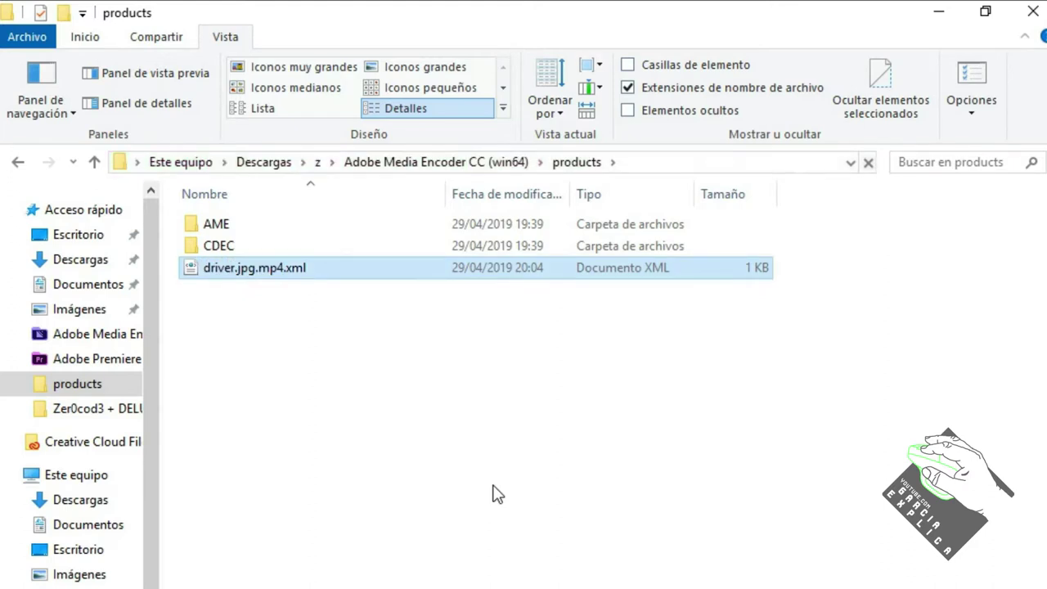
pyautogui.press('F2')
pyautogui.press('End')
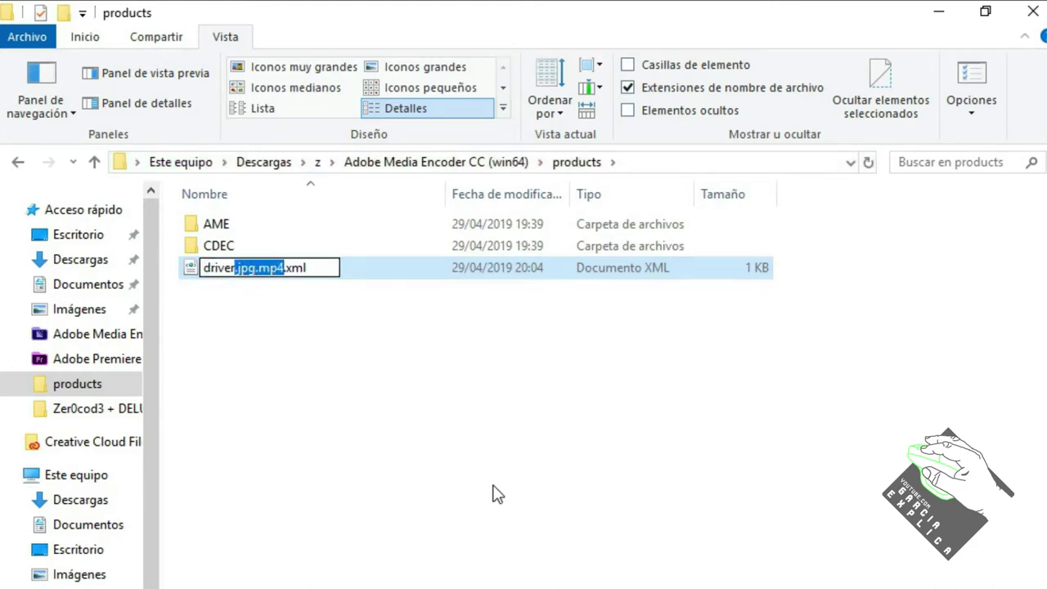
pyautogui.press('Delete')
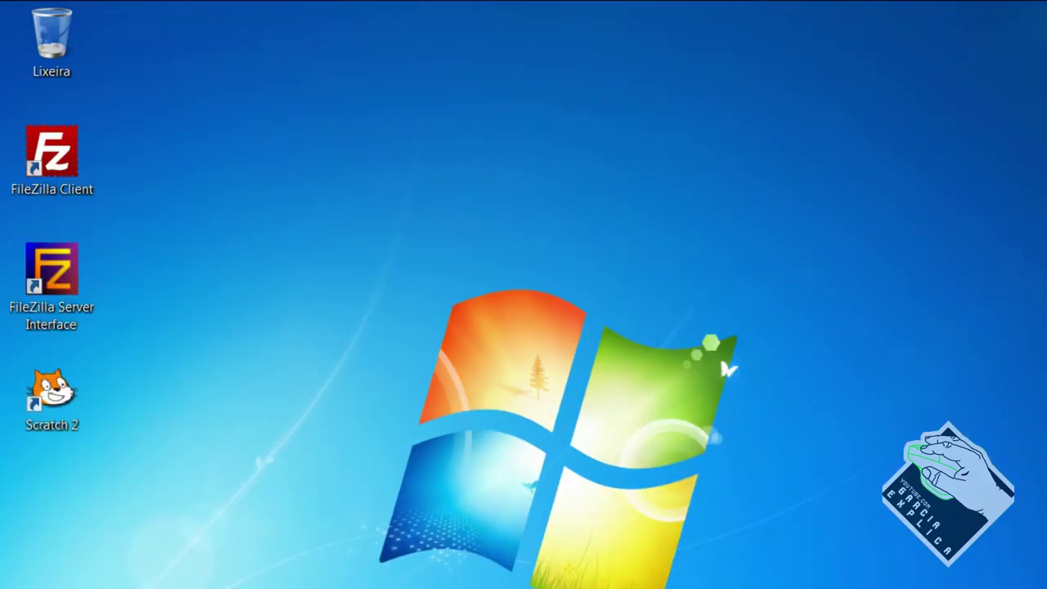
# On the Windows 7 desktop, open a maximized Windows Explorer window and look inside the Vuze folder in Downloads
pyautogui.press('super+e')
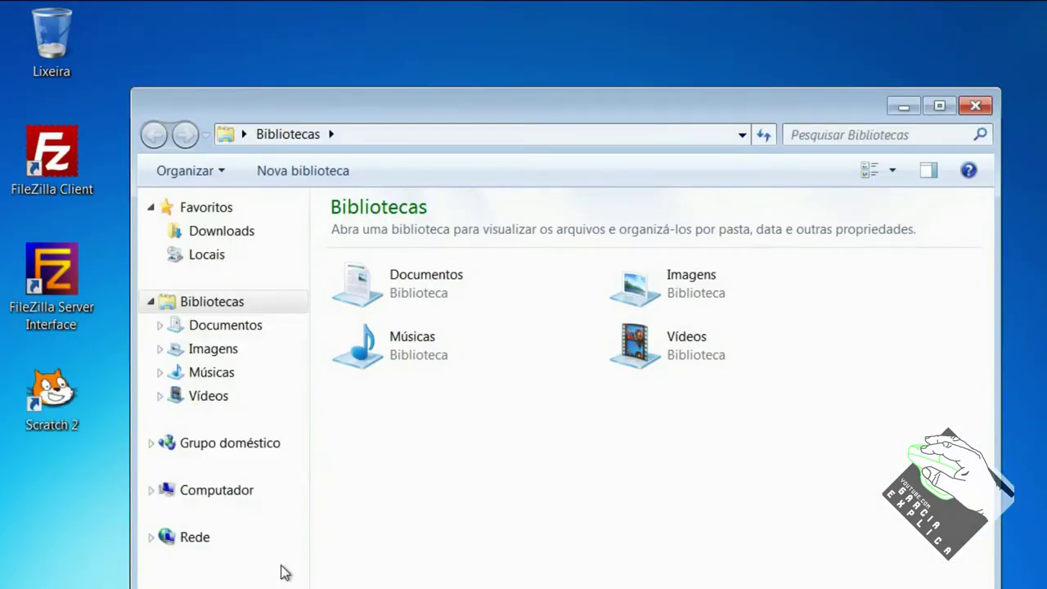
pyautogui.doubleClick(541, 104)
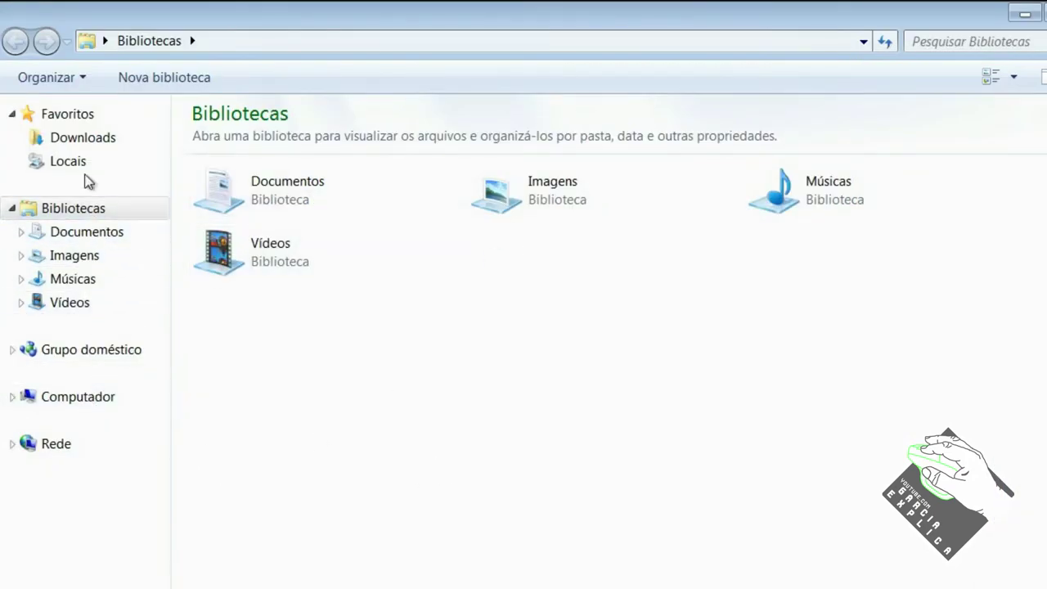
pyautogui.click(87, 138)
pyautogui.doubleClick(229, 146)
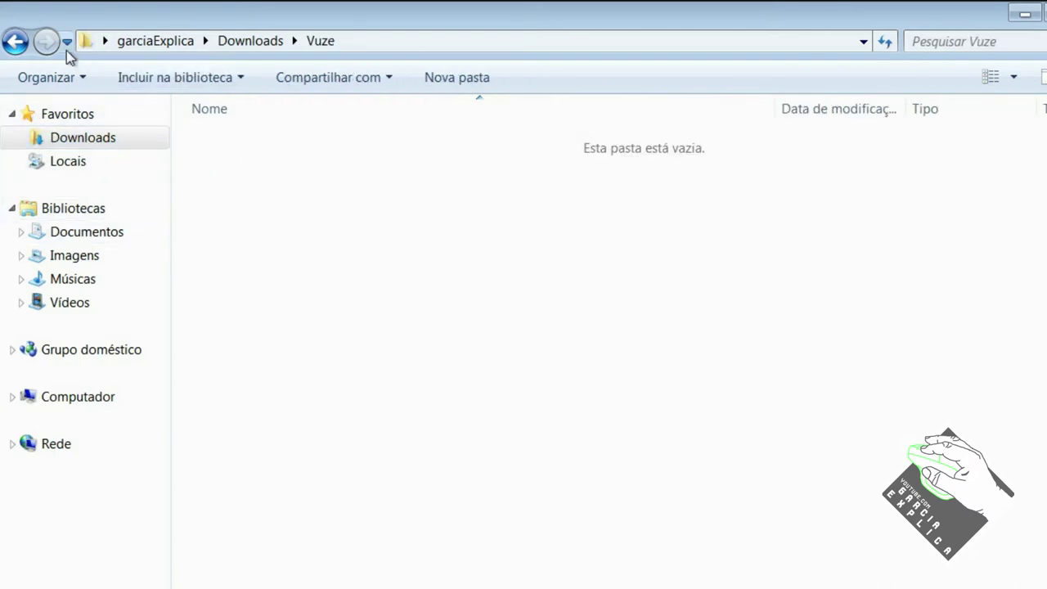
# Look in the user's Área de Trabalho folder and open the Windows (C:) drive
pyautogui.click(168, 43)
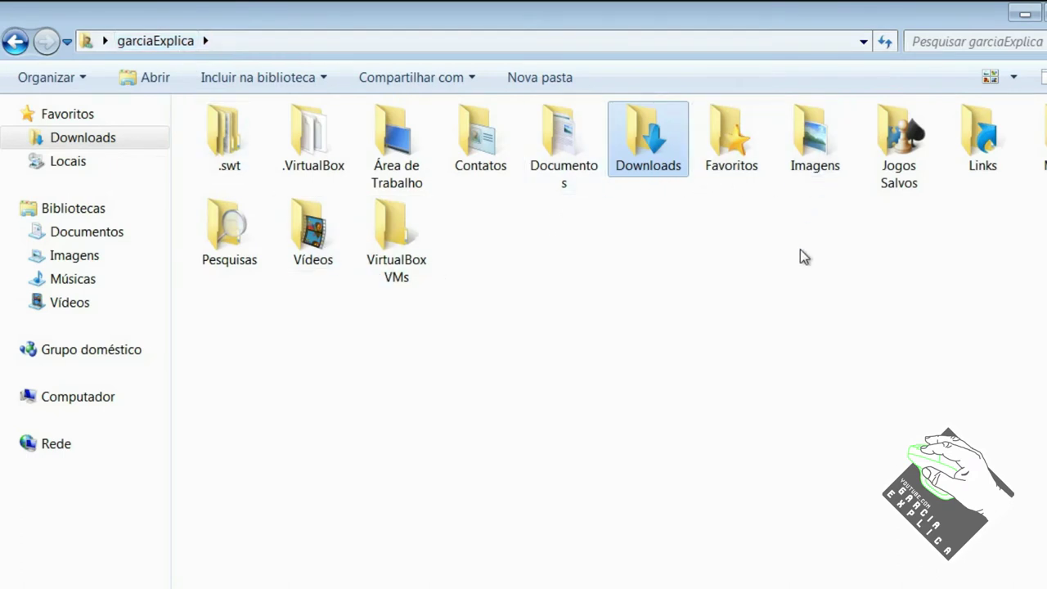
pyautogui.doubleClick(400, 176)
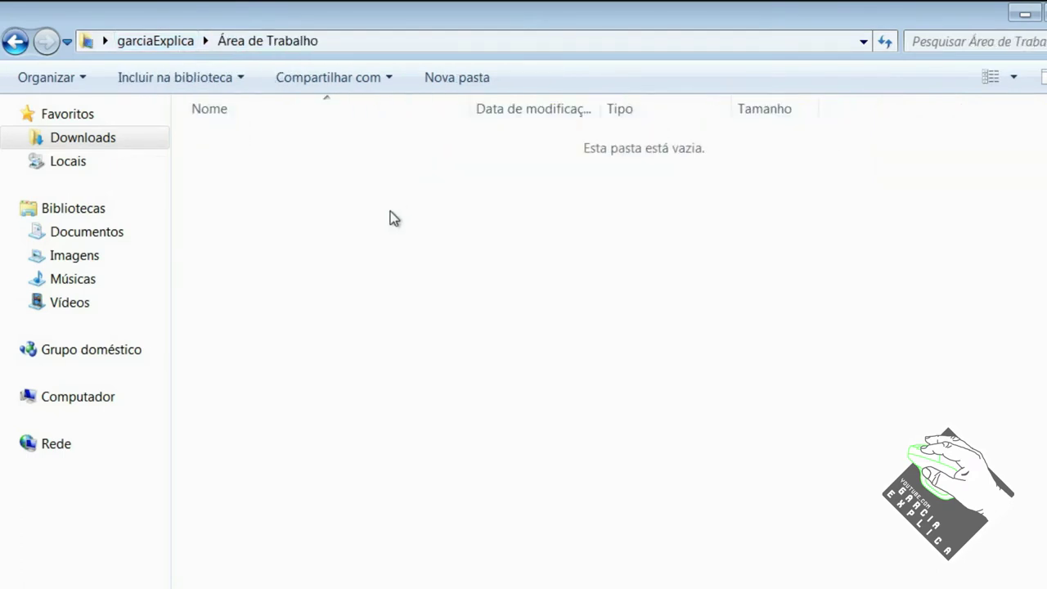
pyautogui.click(117, 411)
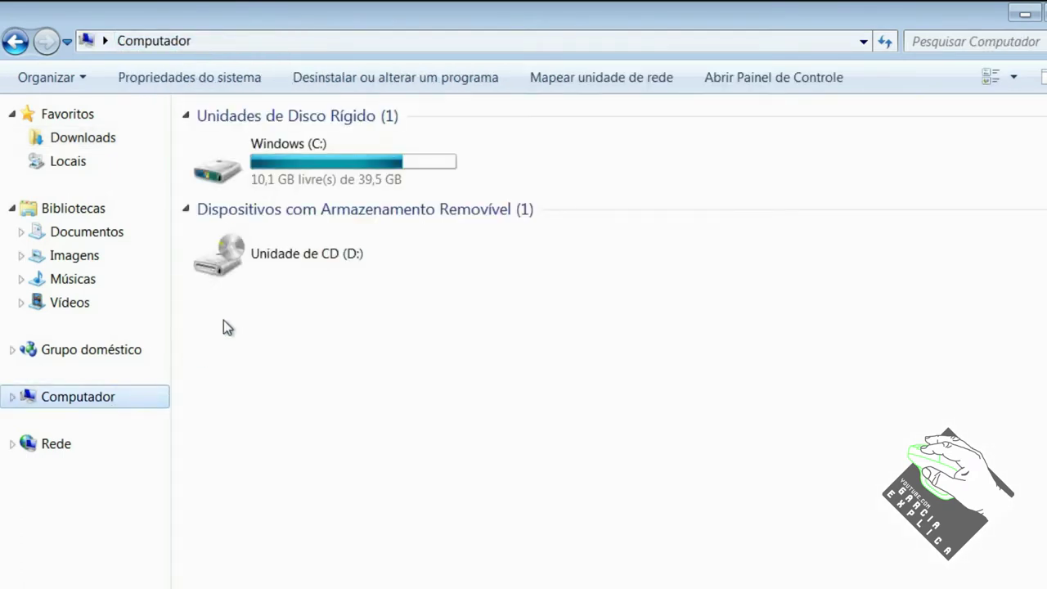
pyautogui.doubleClick(310, 187)
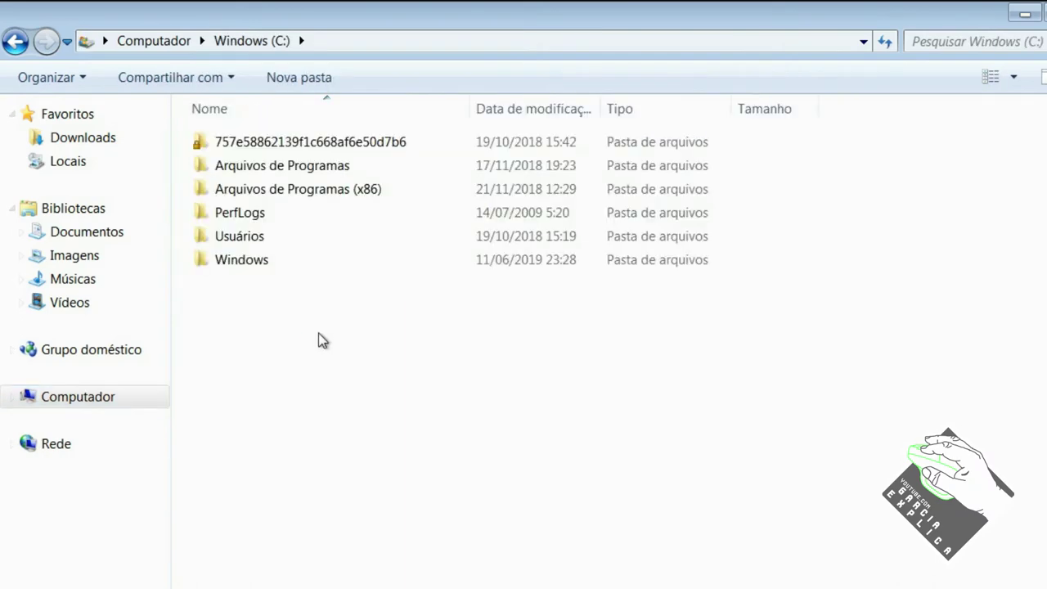
# Open the Windows folder on drive C and examine the extensions of its log, INI and txt files
pyautogui.doubleClick(258, 261)
pyautogui.scroll(-15, 330, 398)
pyautogui.scroll(-6, 329, 398)
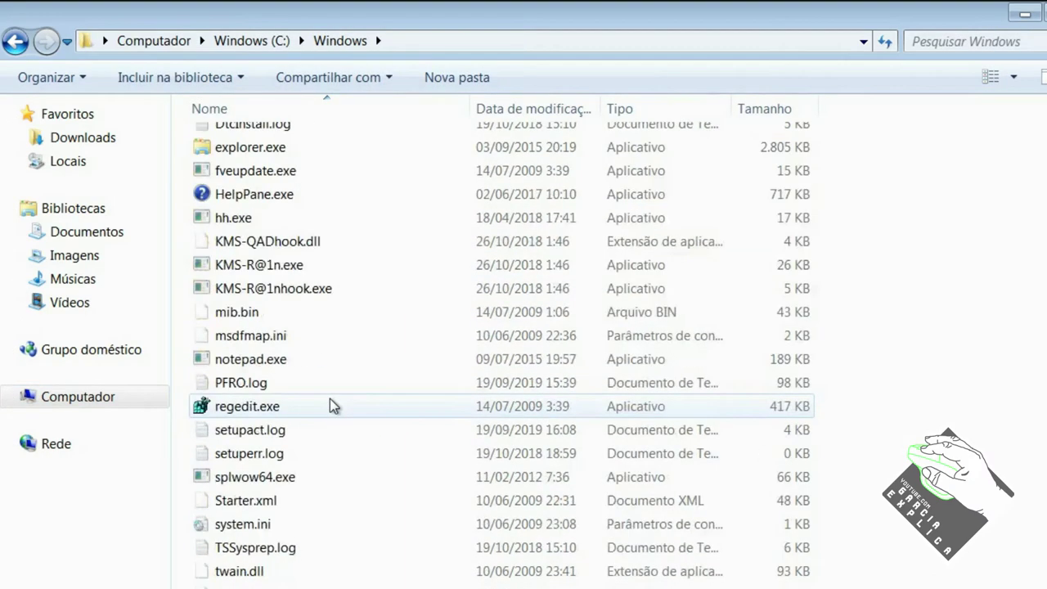
pyautogui.scroll(4, 330, 397)
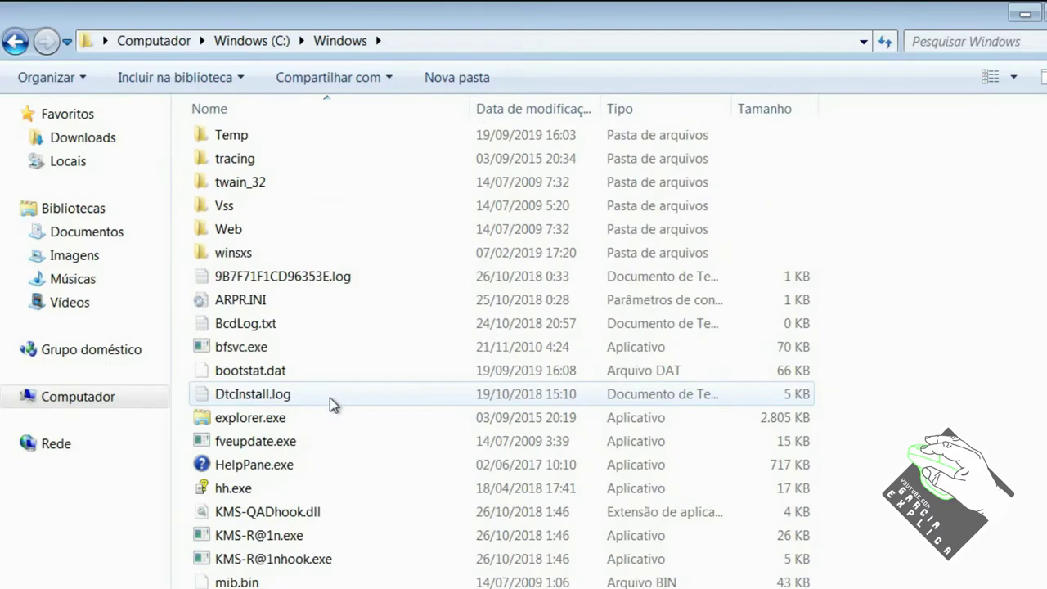
pyautogui.click(342, 280)
pyautogui.click(326, 299)
pyautogui.click(306, 324)
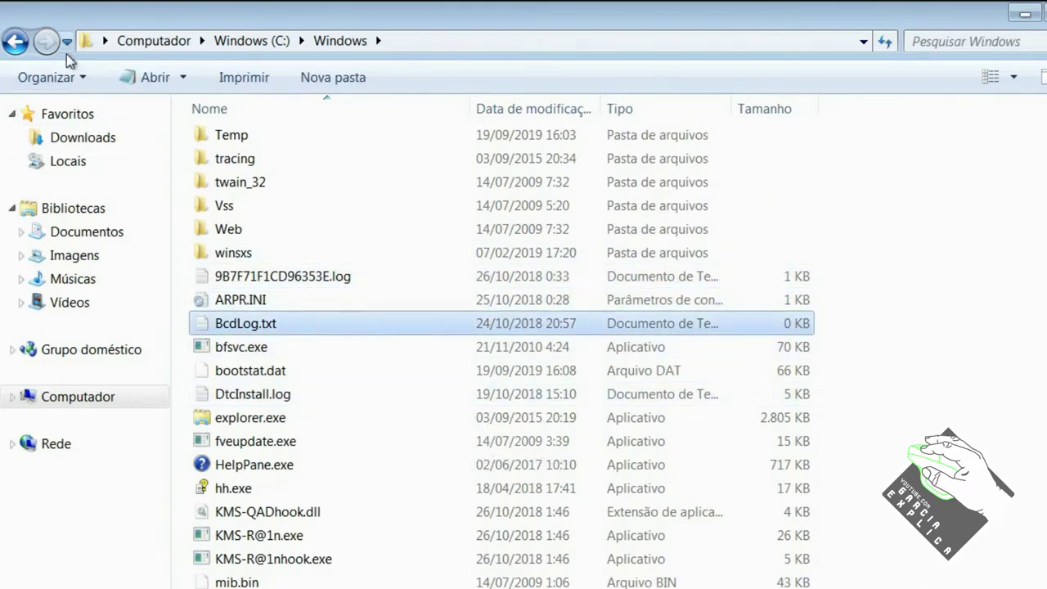
# Enable hiding of extensions for known file types in the advanced folder view settings and apply the change
pyautogui.click(45, 80)
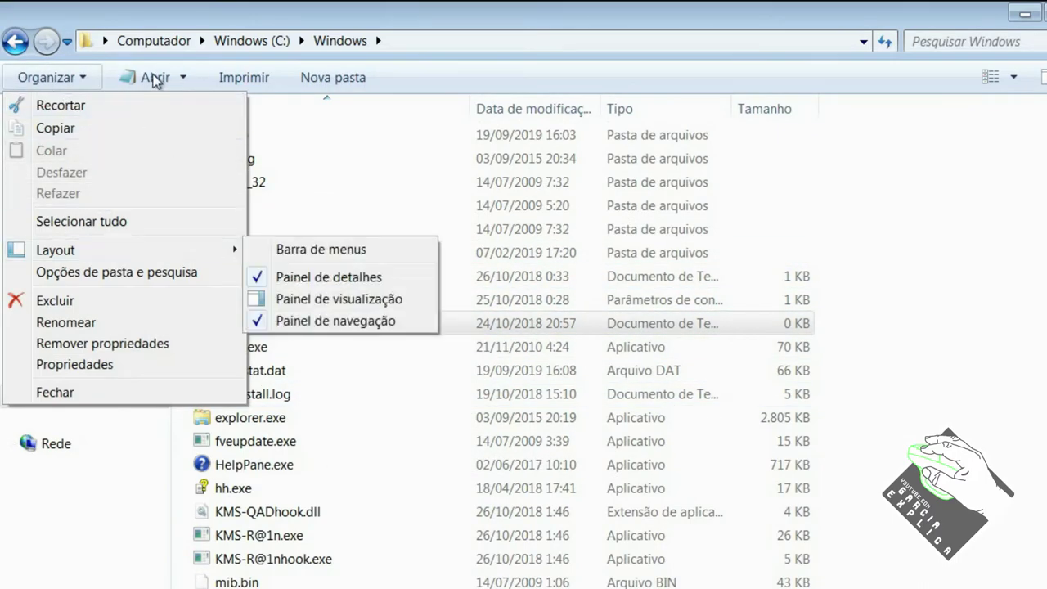
pyautogui.click(92, 272)
pyautogui.click(147, 131)
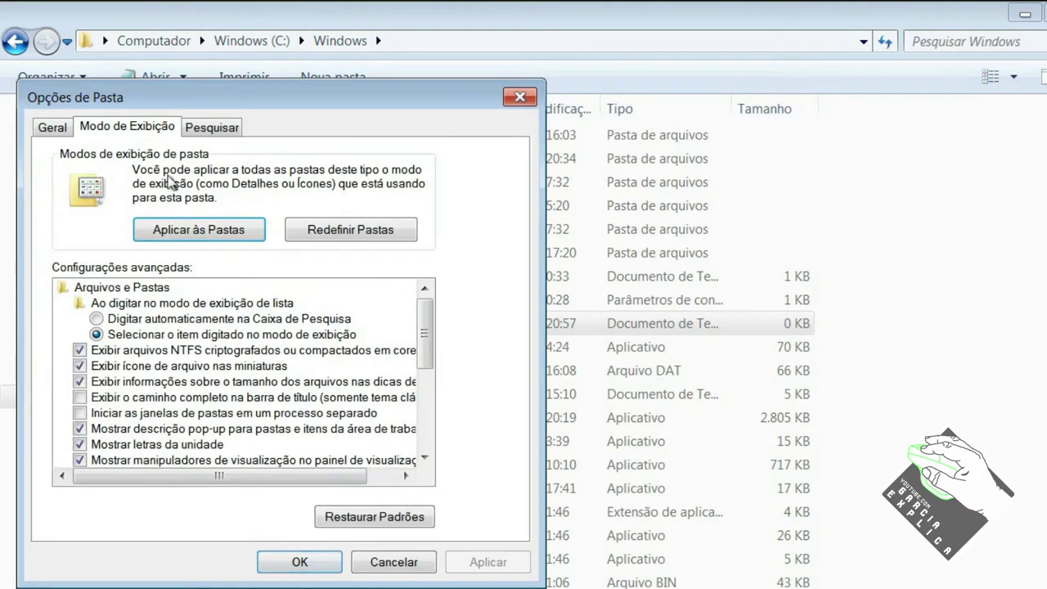
pyautogui.moveTo(426, 338); pyautogui.dragTo(426, 405)
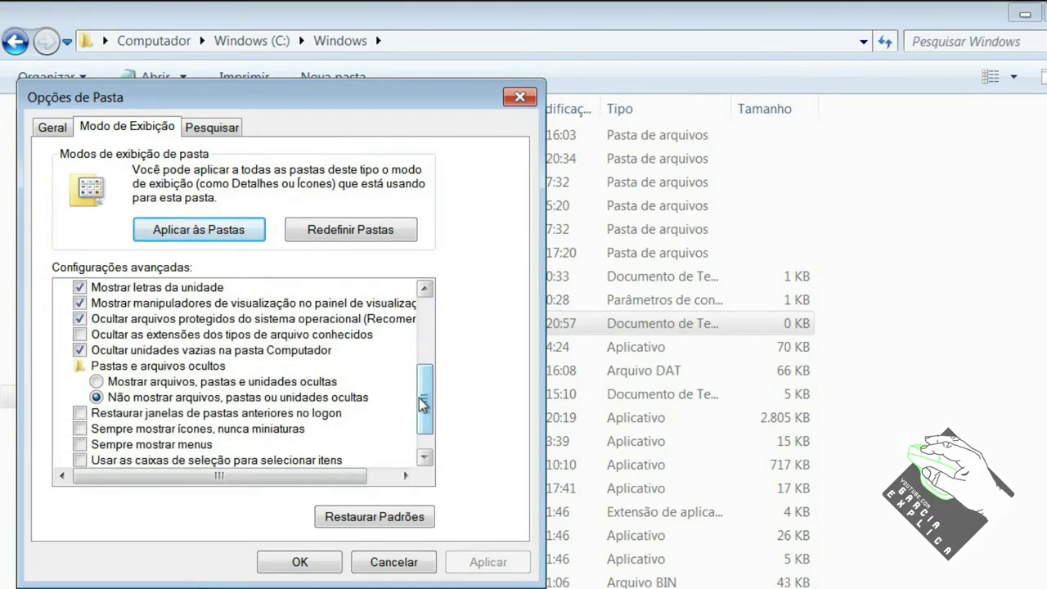
pyautogui.click(80, 335)
pyautogui.click(487, 570)
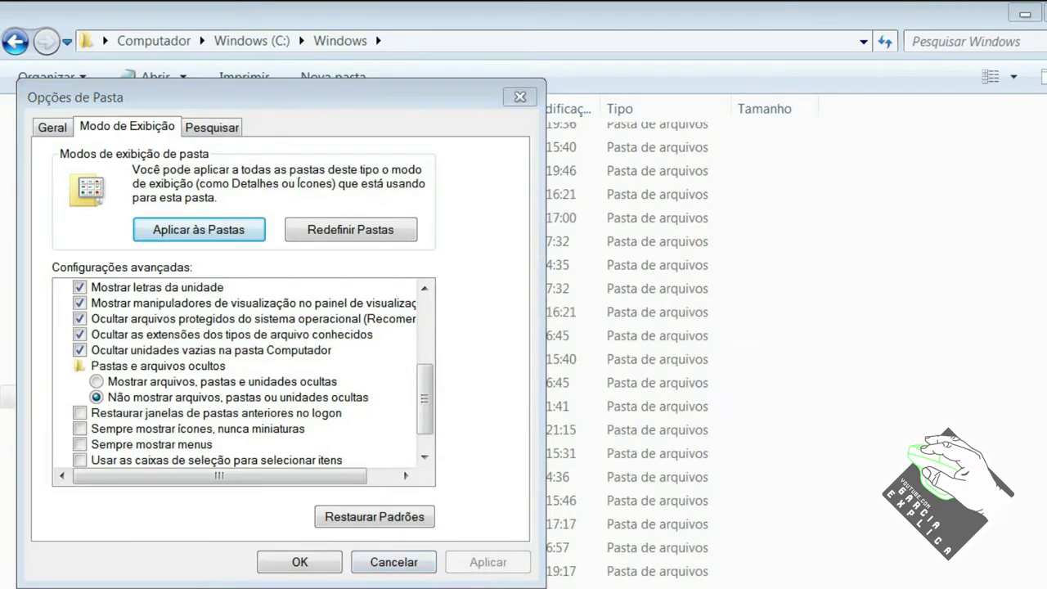
# Move the Folder Options dialog off the file list, disable hiding of known file extensions, apply it and close the dialog
pyautogui.moveTo(283, 96); pyautogui.dragTo(715, 70)
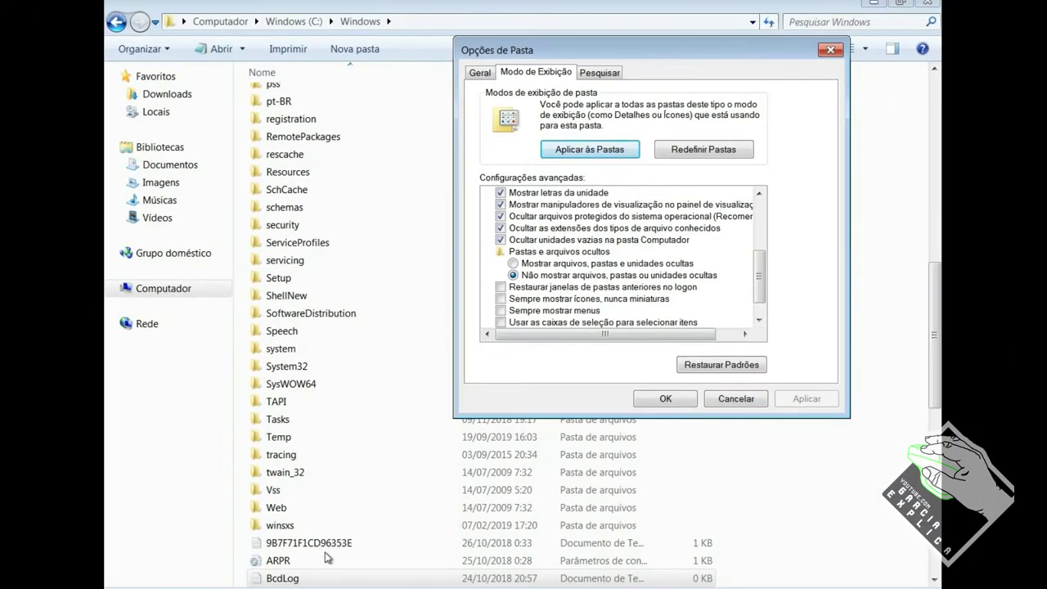
pyautogui.click(528, 229)
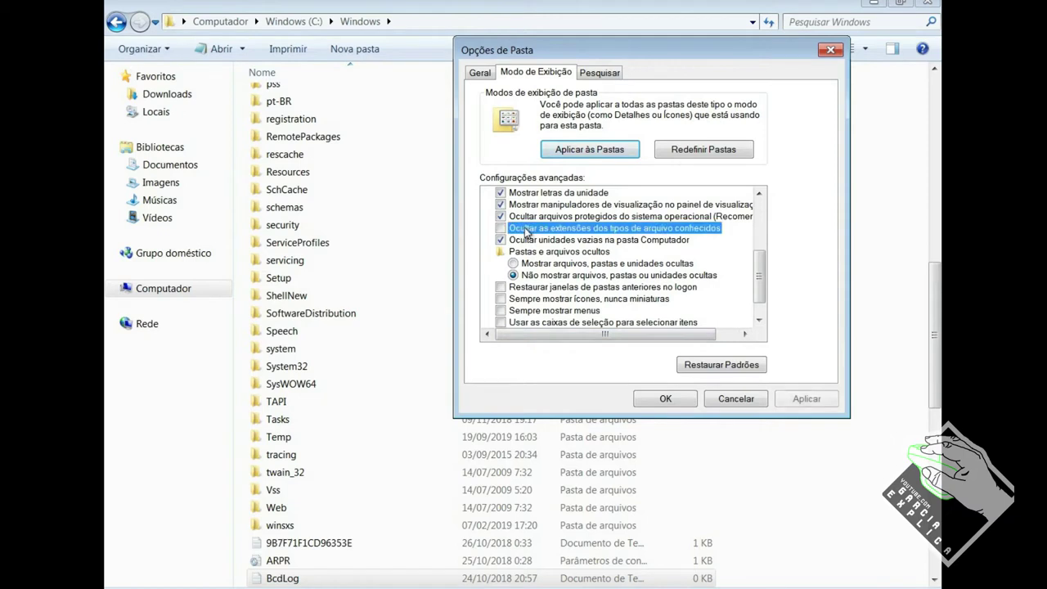
pyautogui.click(806, 399)
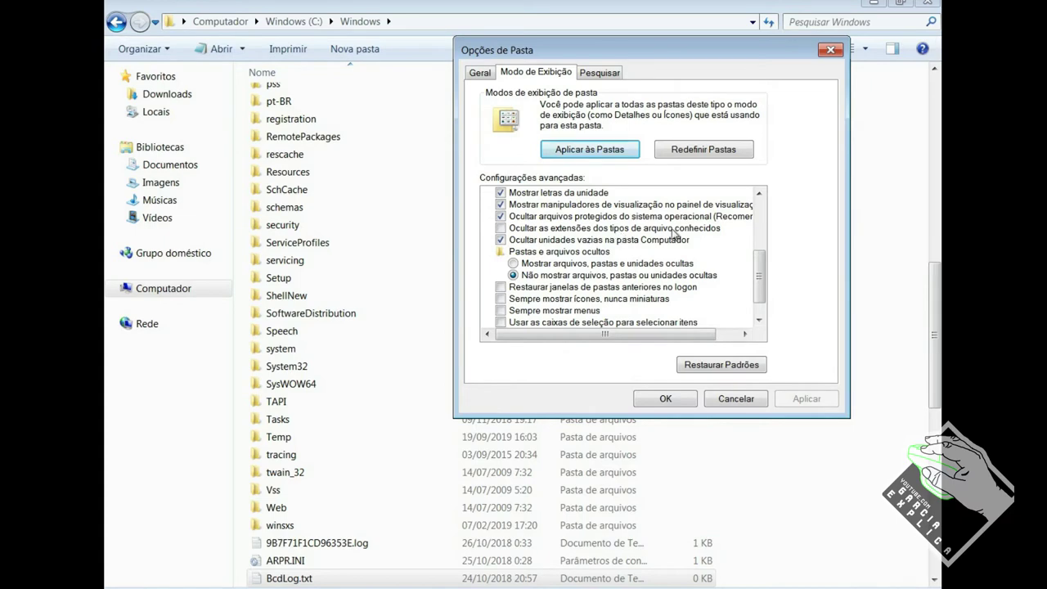
pyautogui.click(665, 399)
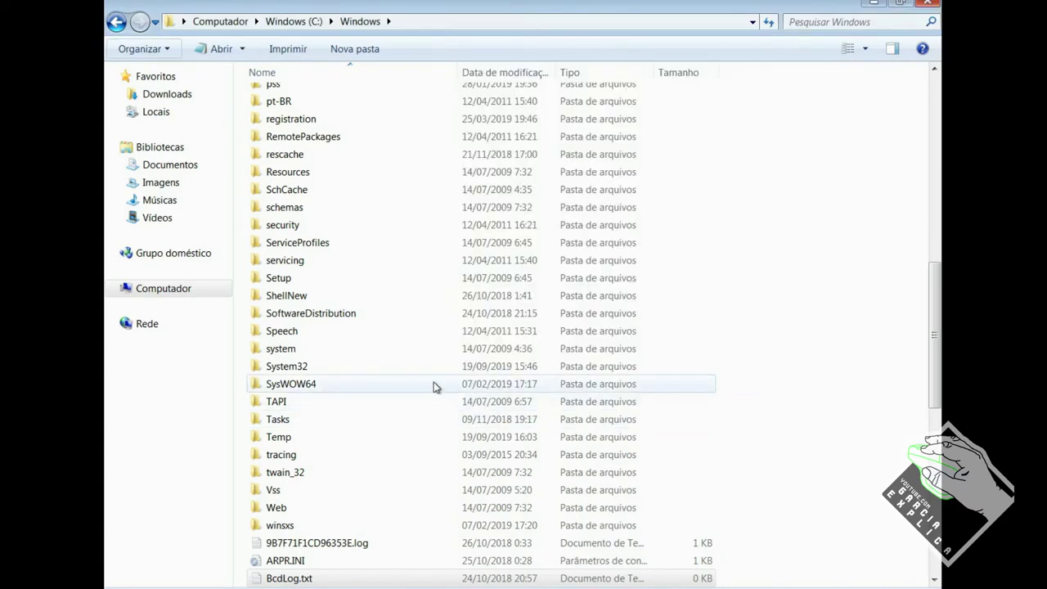
# Check the extensions in the file list and open the name of KMS-QADhook.dll for editing without changing it
pyautogui.click(347, 561)
pyautogui.scroll(-5, 342, 452)
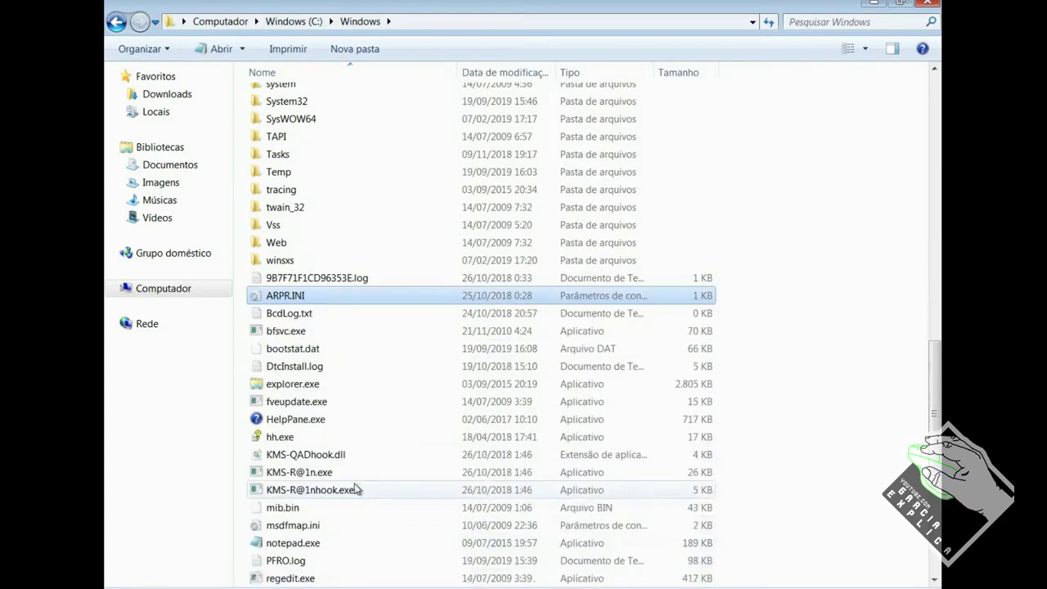
pyautogui.click(339, 452)
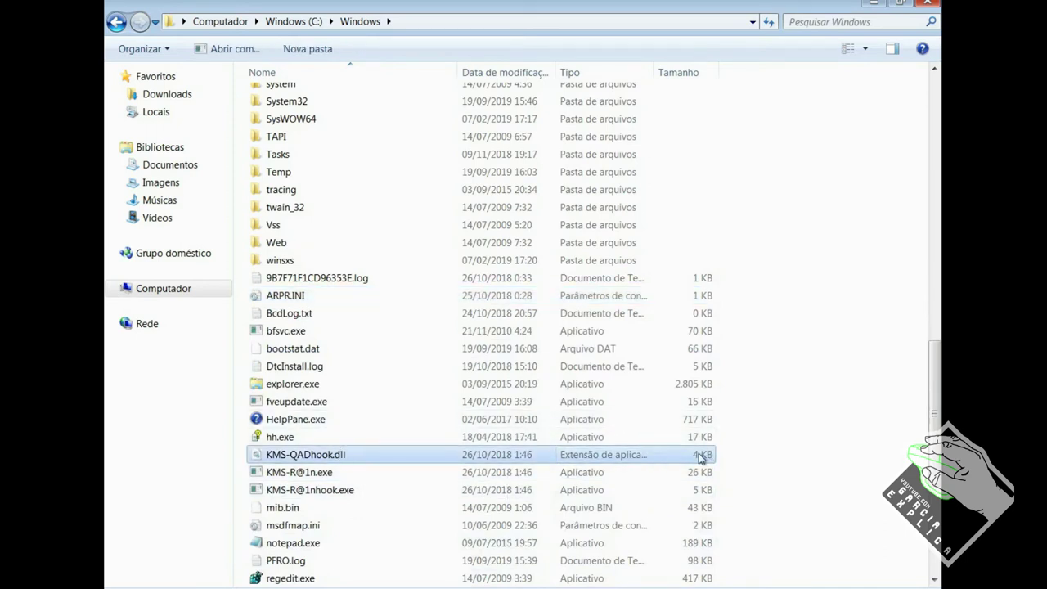
pyautogui.press('F2')
pyautogui.press('Right')
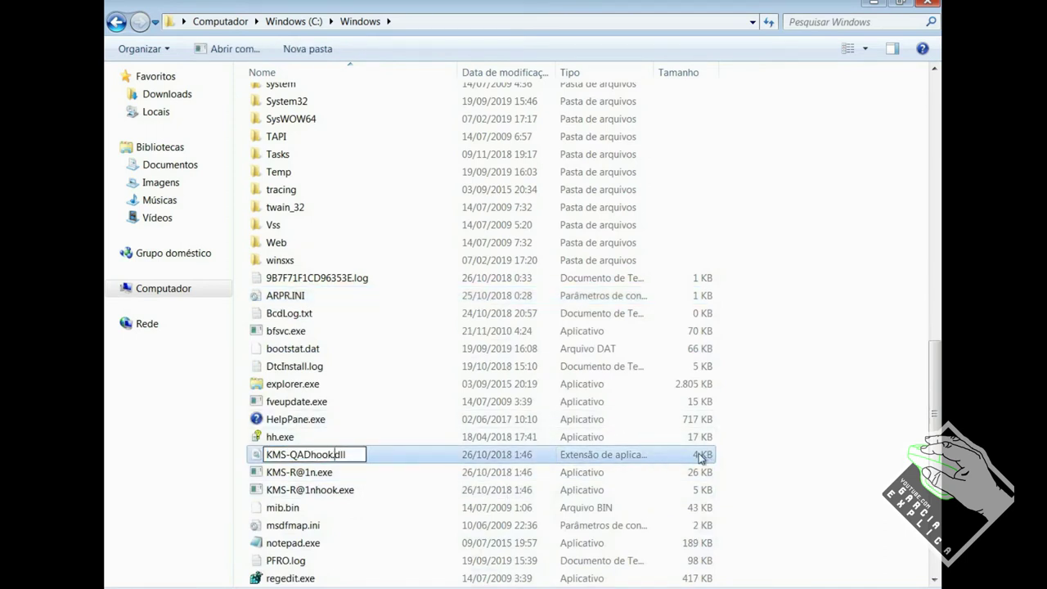
pyautogui.click(825, 288)
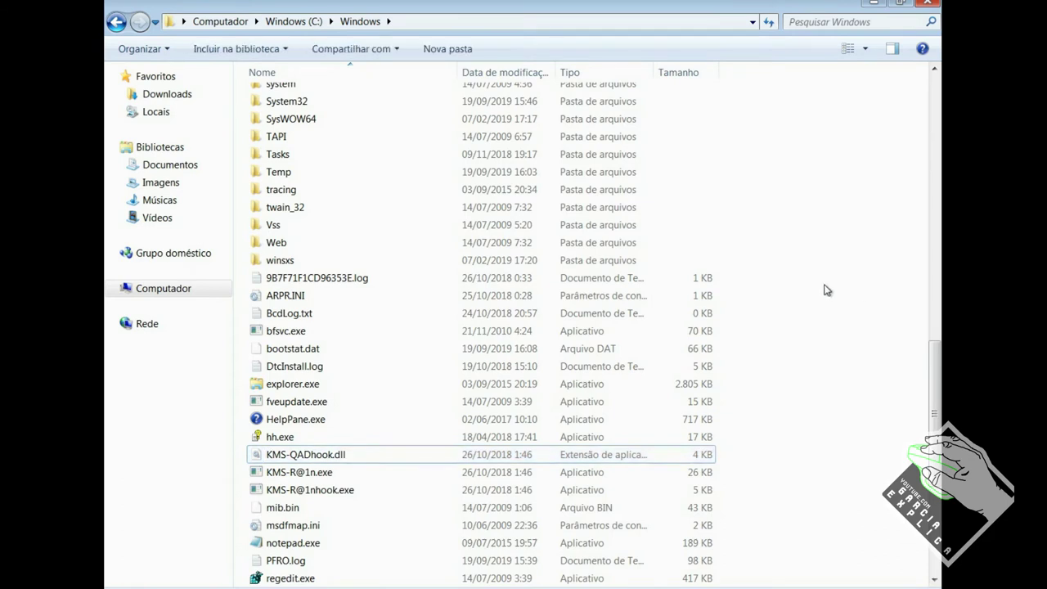